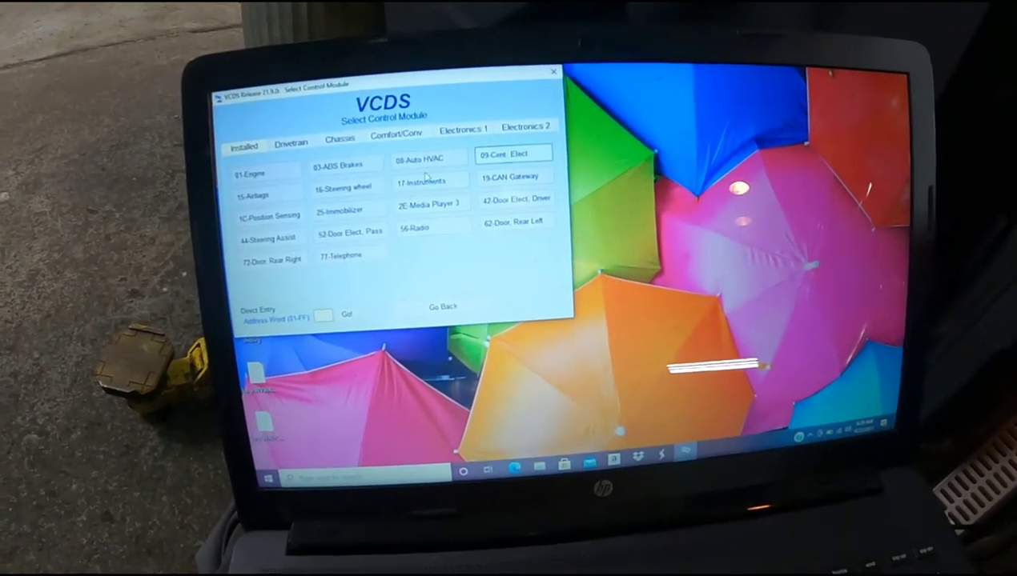
Open module 09-Cent. Elect. and its Coding - 07 dialog showing the current long coding
click(528, 156)
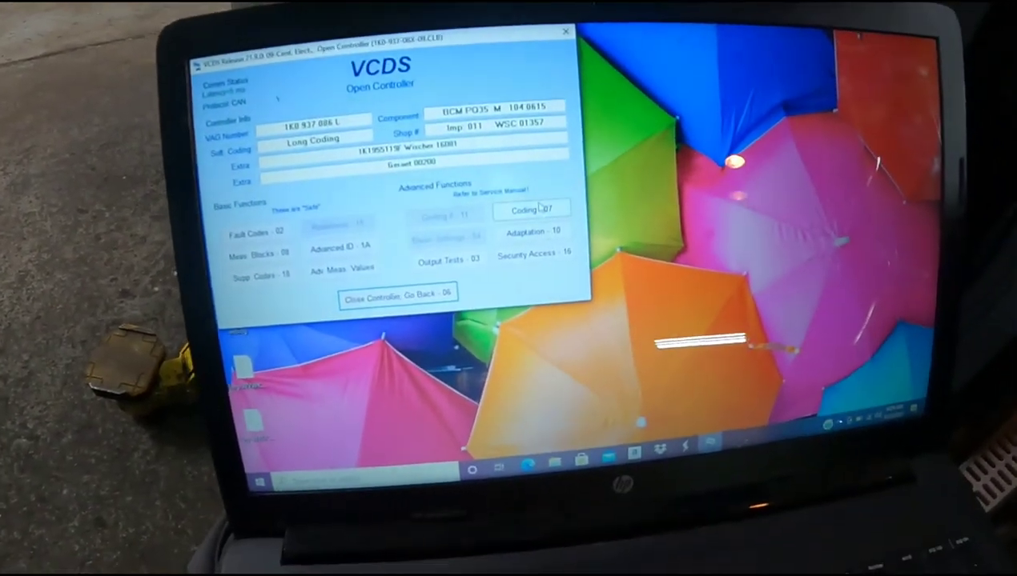
click(541, 208)
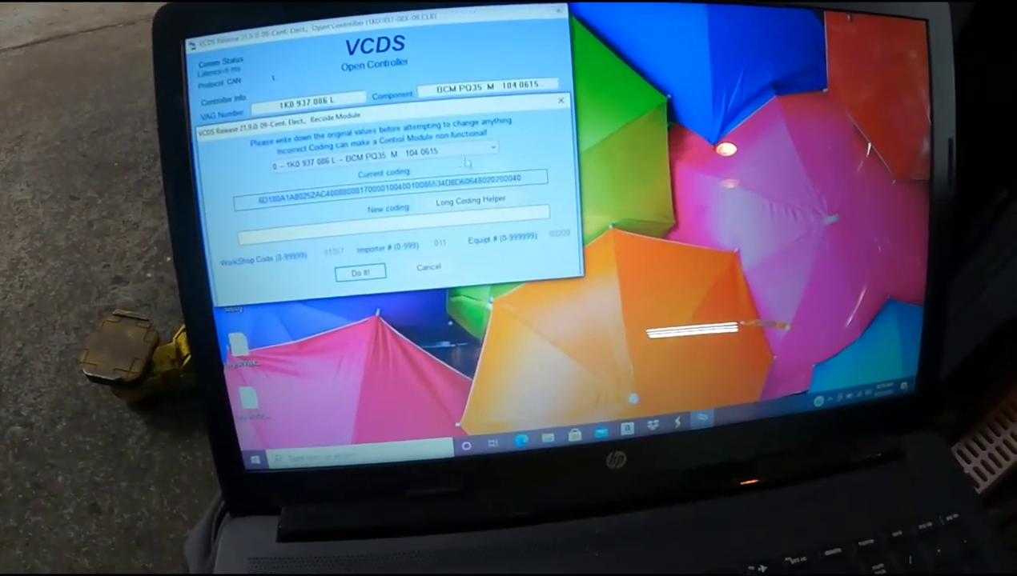
Launch the Long Coding Helper, move its window into view, and advance through bytes 1 and 2
click(502, 184)
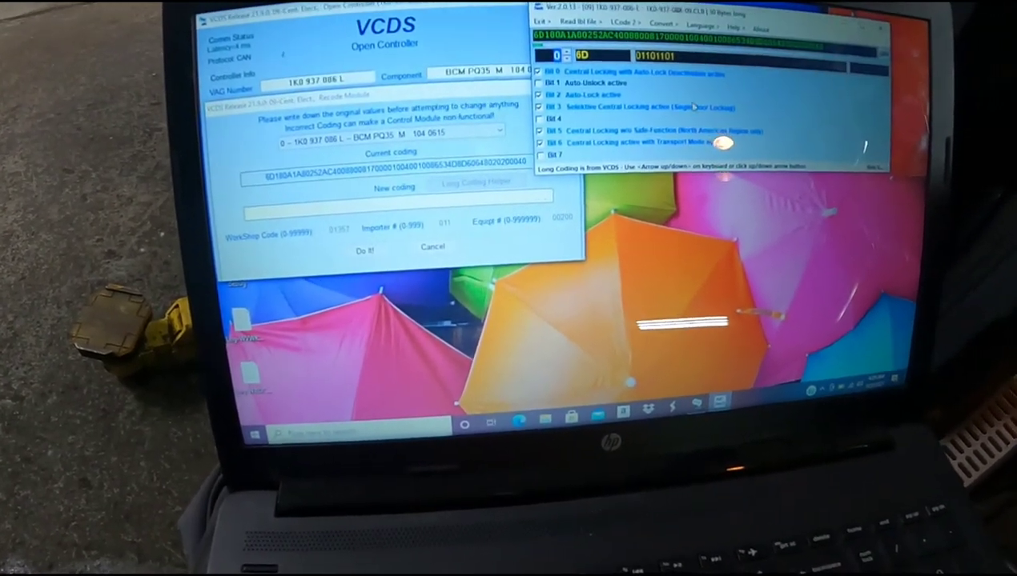
drag(757, 12, 729, 50)
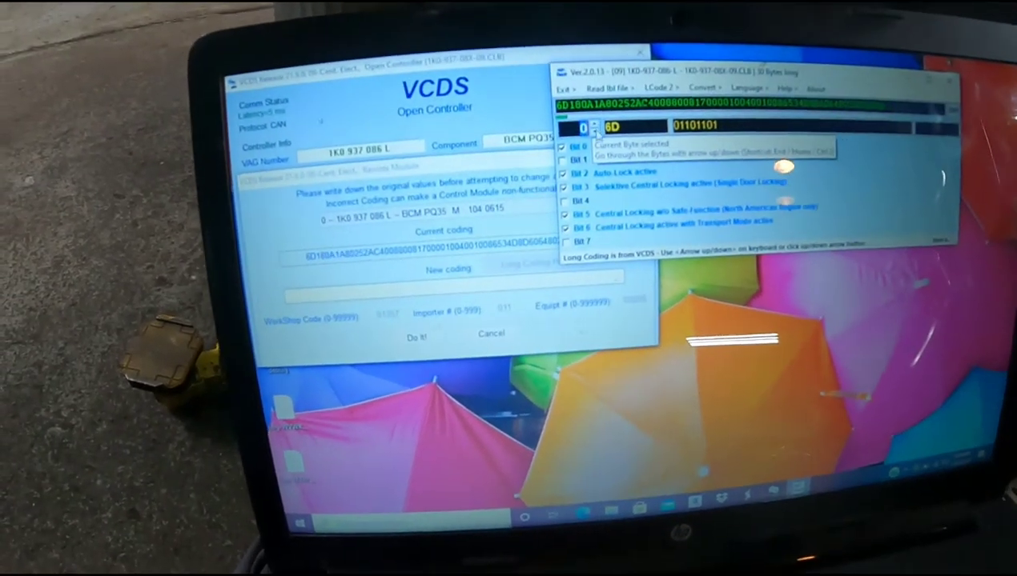
click(588, 121)
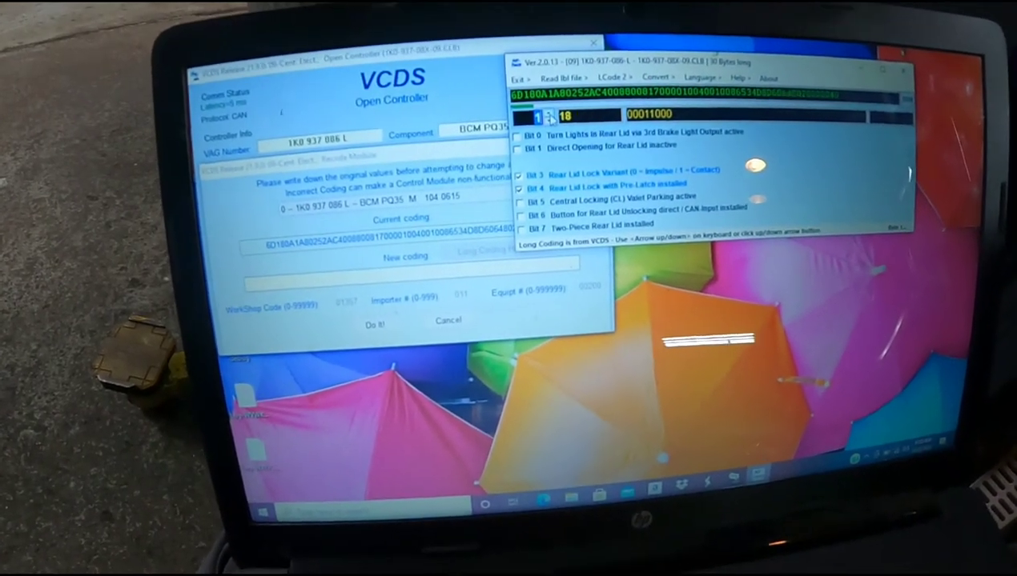
click(561, 115)
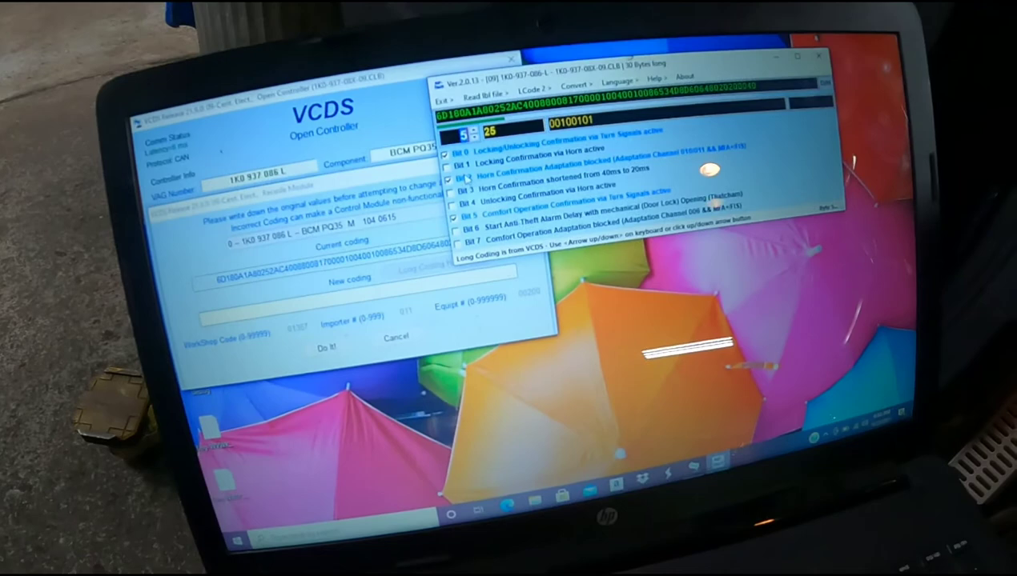
click(446, 149)
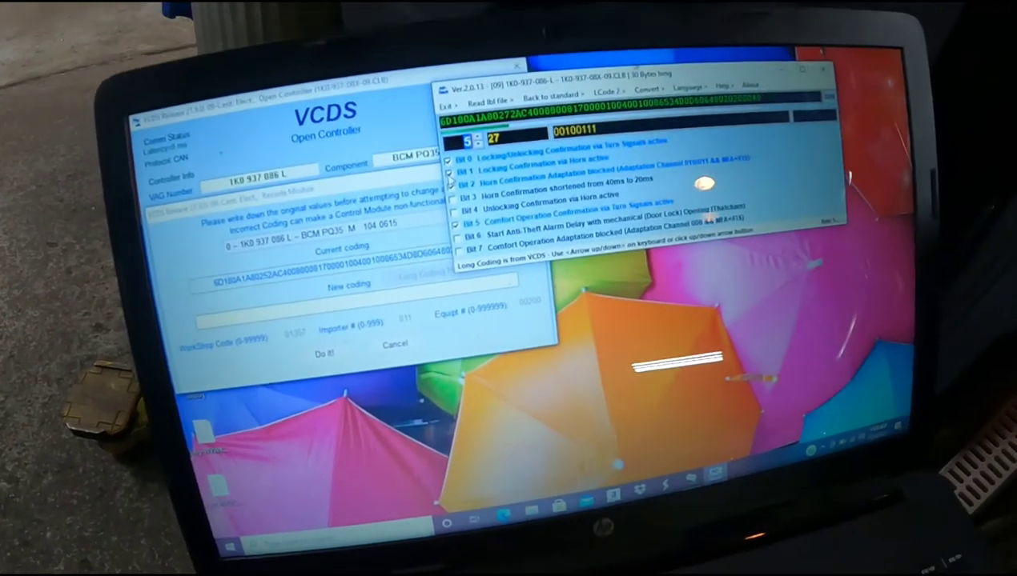
click(449, 174)
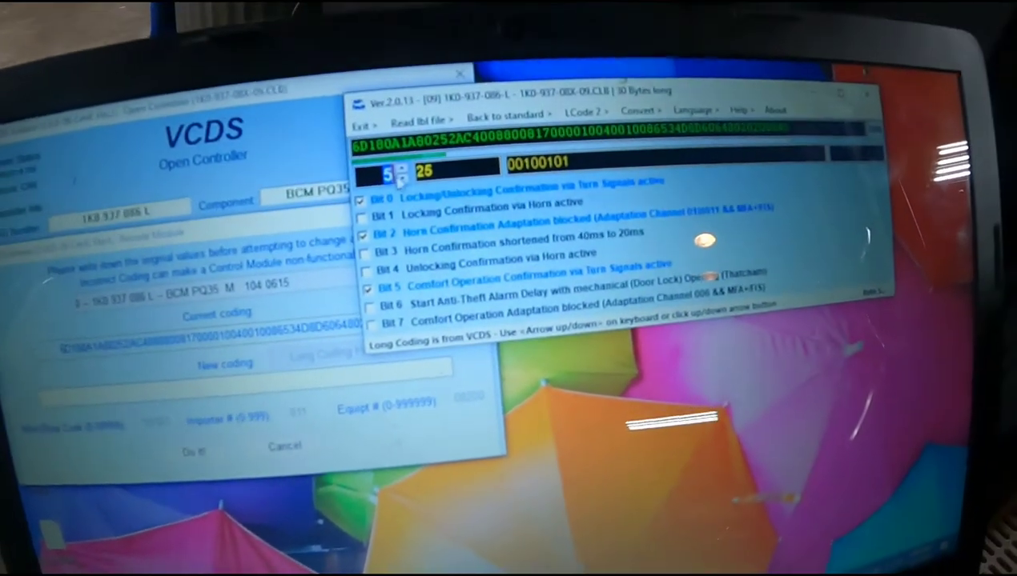
Page through coding bytes 6 to 15, covering anti-theft, roof, fog and daytime light options
click(400, 170)
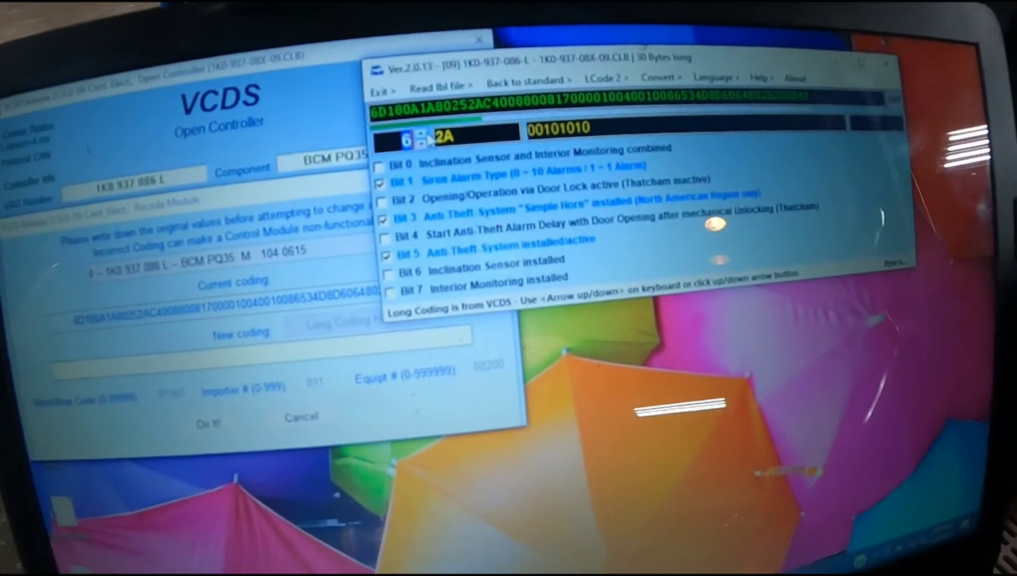
click(422, 134)
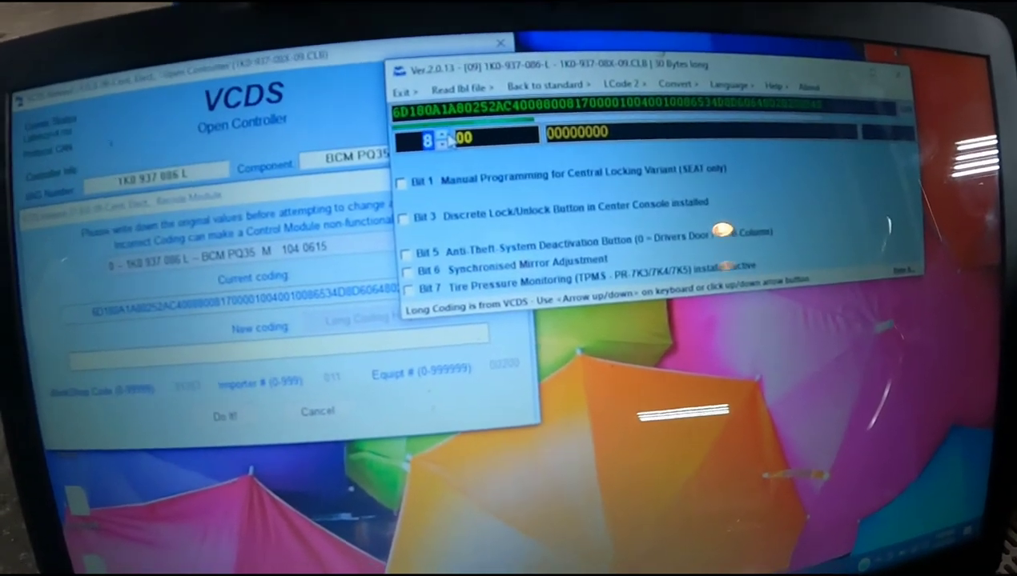
click(443, 136)
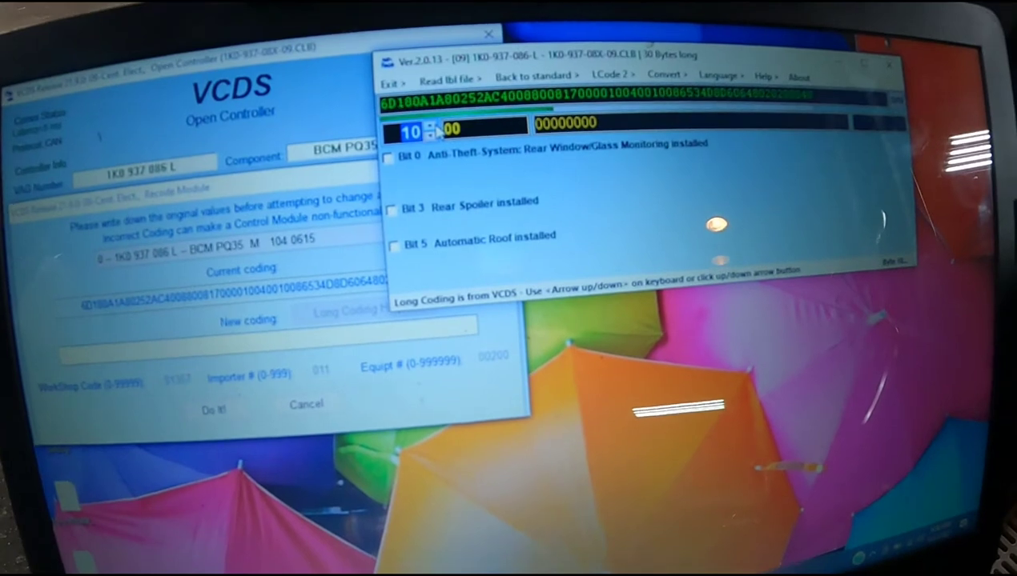
click(433, 127)
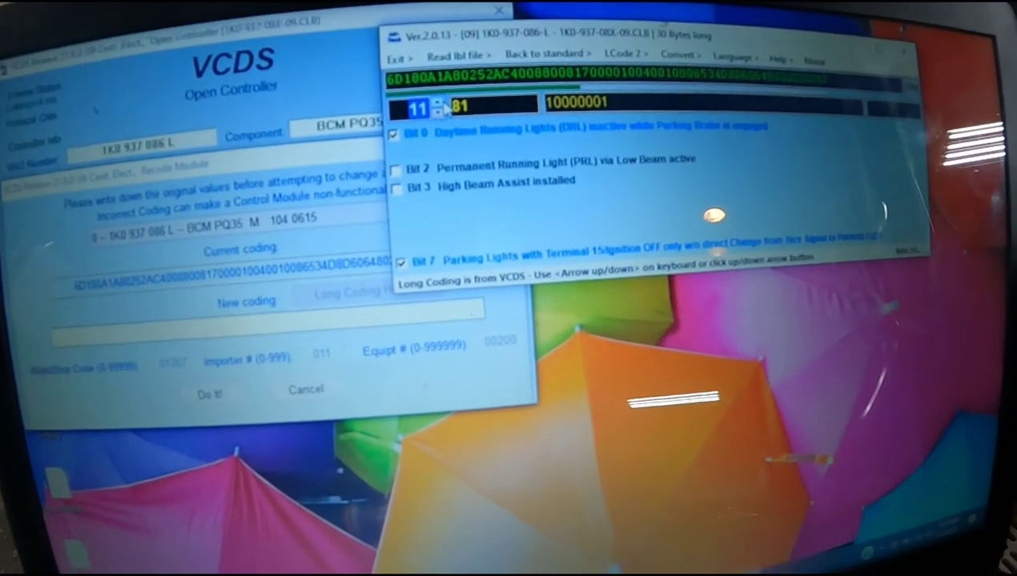
click(433, 127)
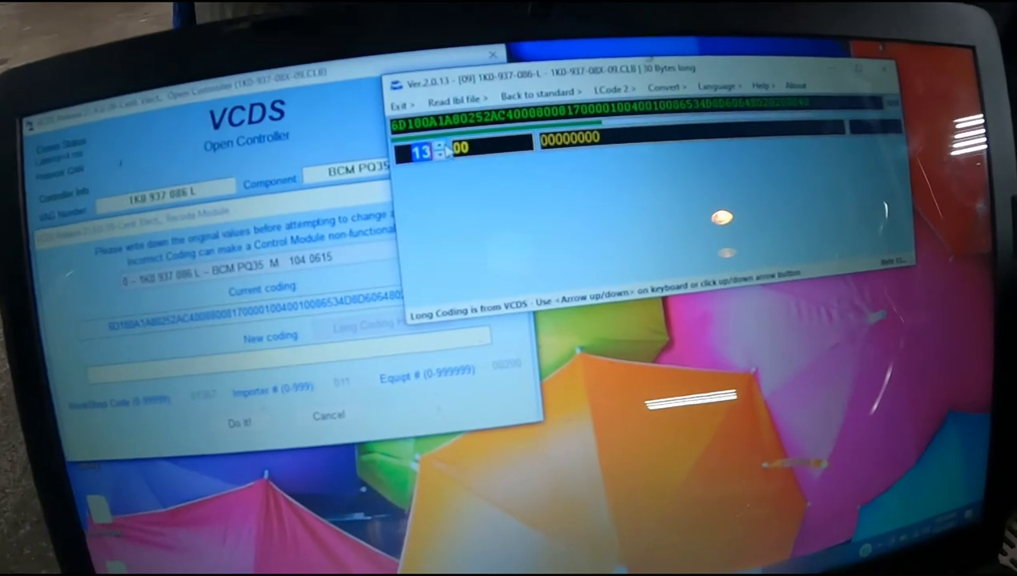
click(443, 143)
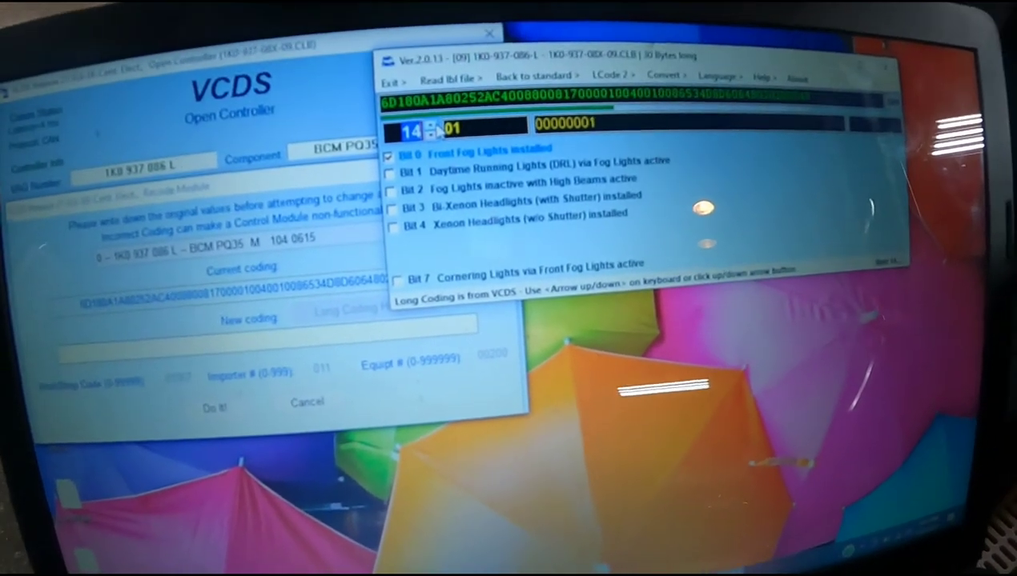
click(439, 138)
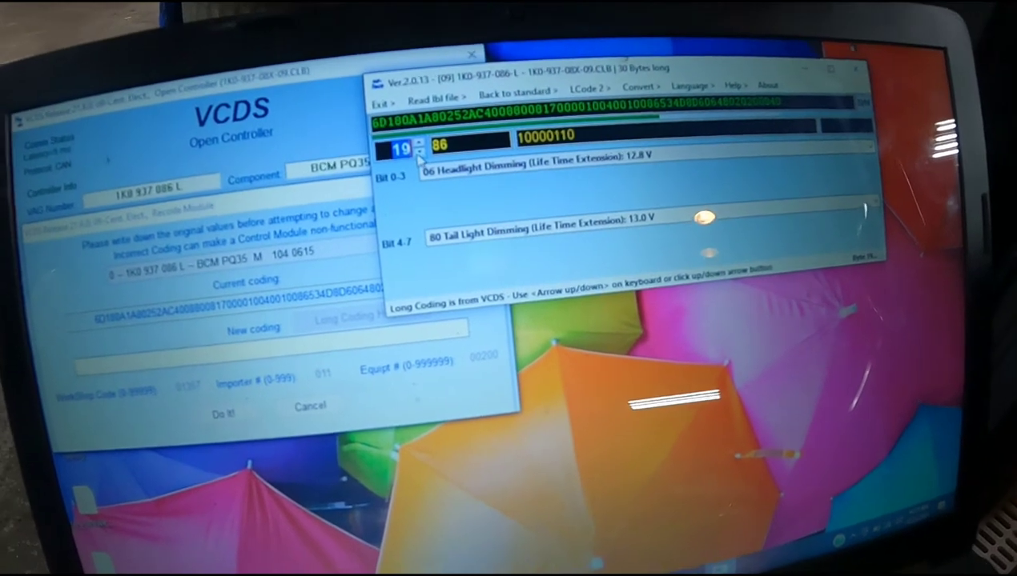
click(406, 159)
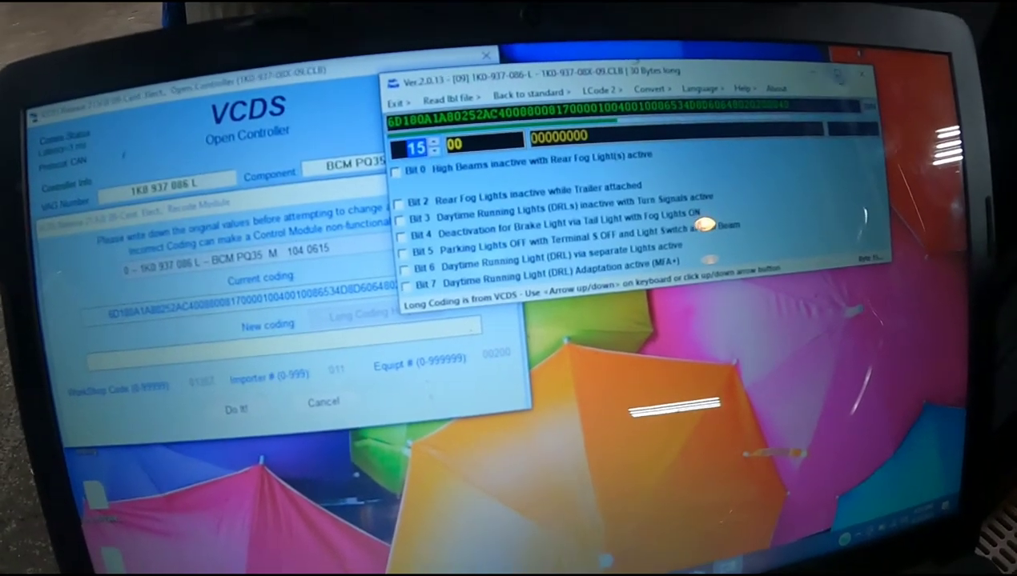
Close the Long Coding Helper with Alt+F4 and the Recode Module dialog without changes
key(alt+F4)
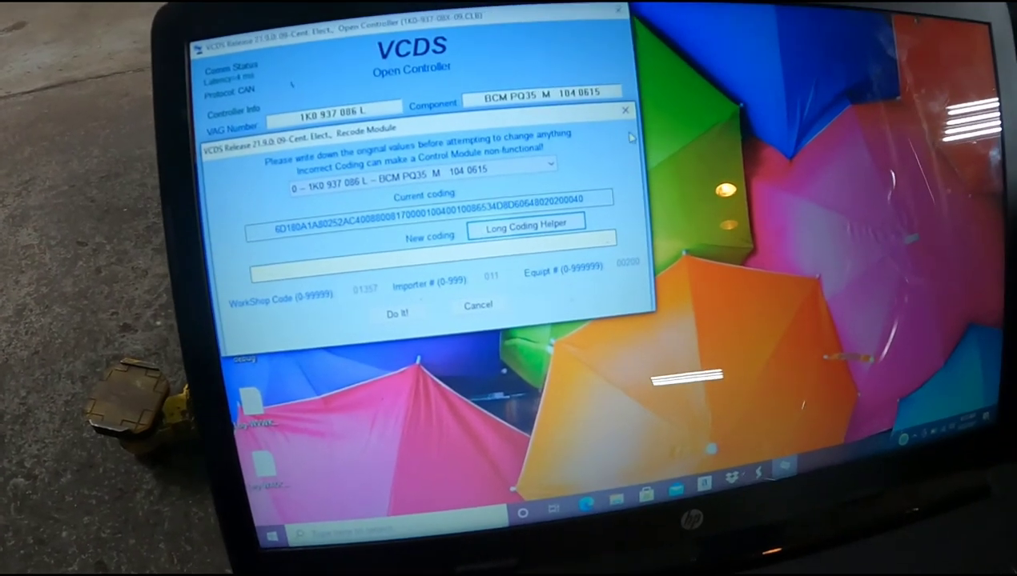
click(623, 103)
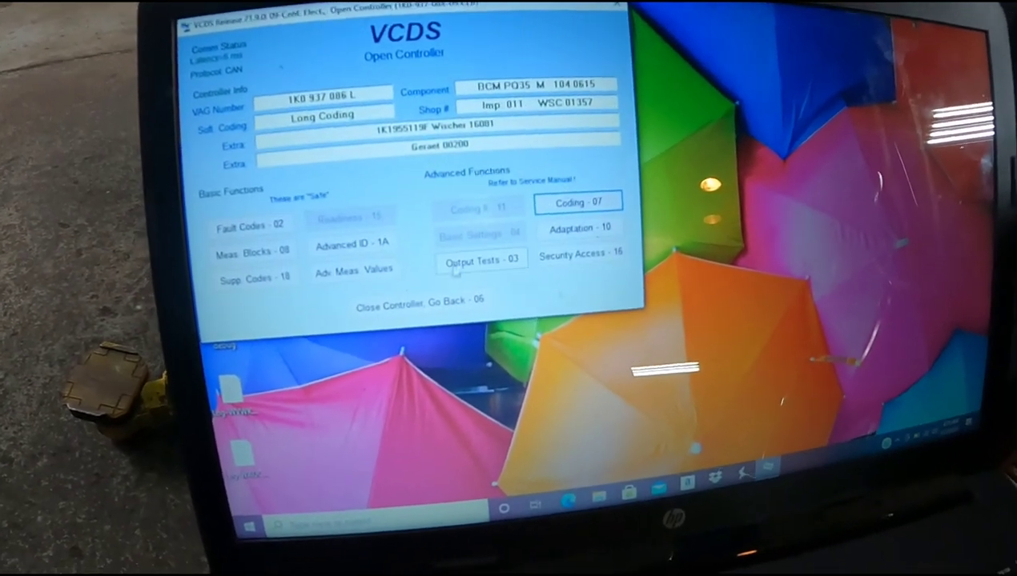